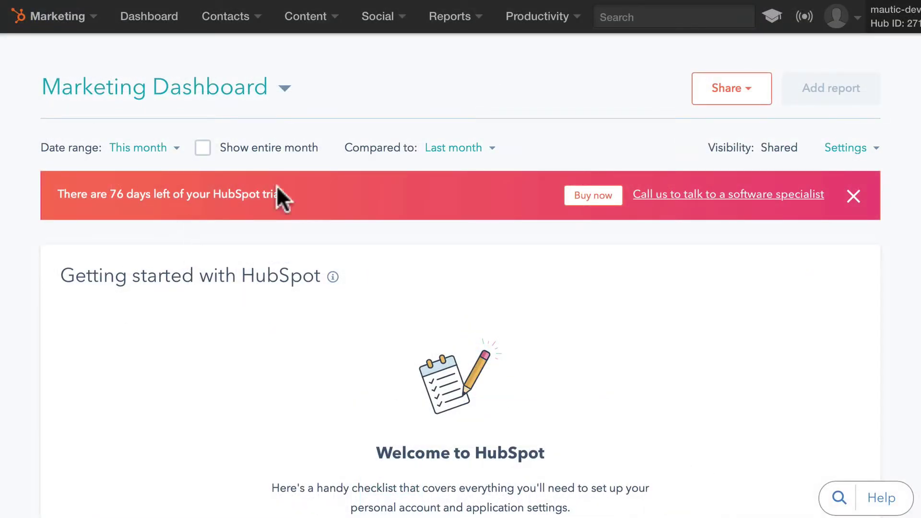
# Go from the account menu to the 'Your HubSpot API Key' page under Integrations.
pyautogui.click(841, 18)
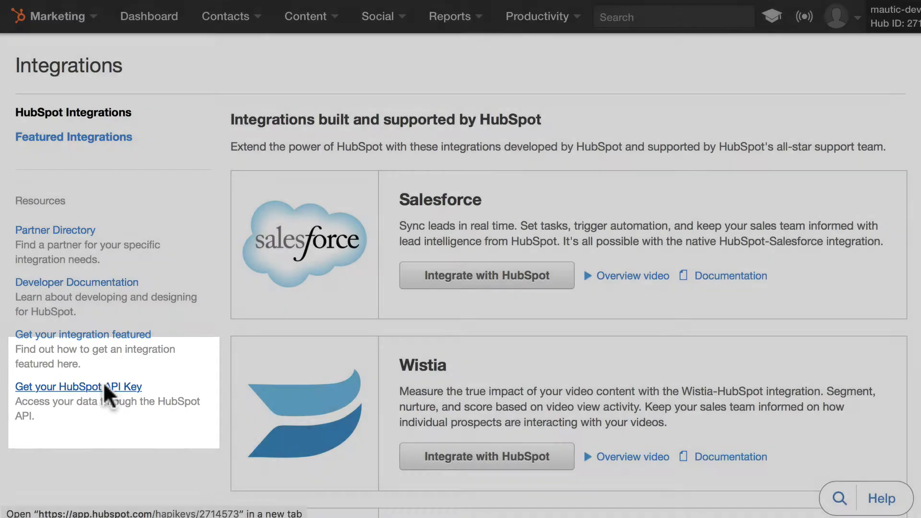
pyautogui.click(103, 385)
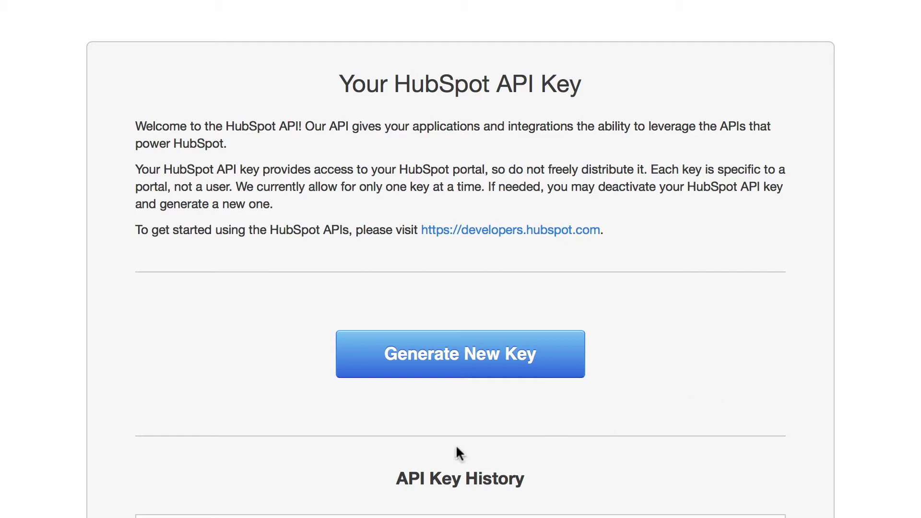
# Generate a new HubSpot API key and select the whole key so it can be copied.
pyautogui.click(513, 360)
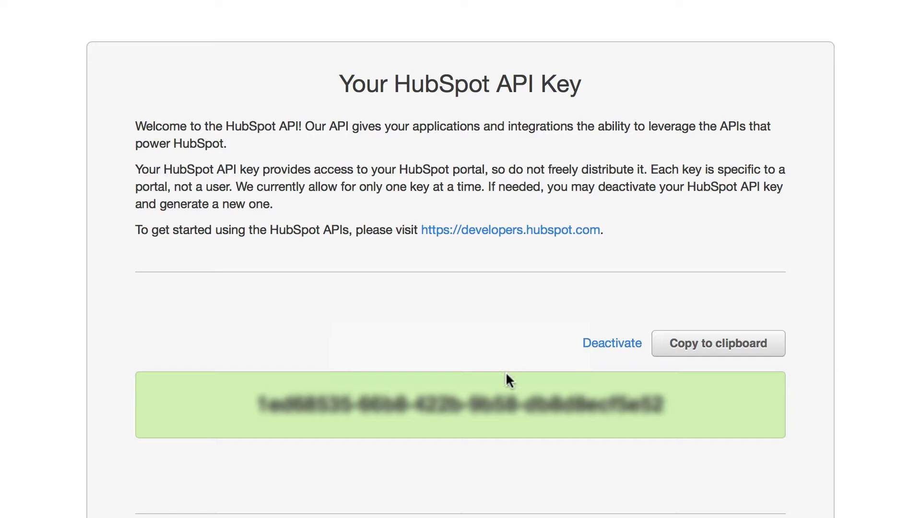
pyautogui.tripleClick(453, 404)
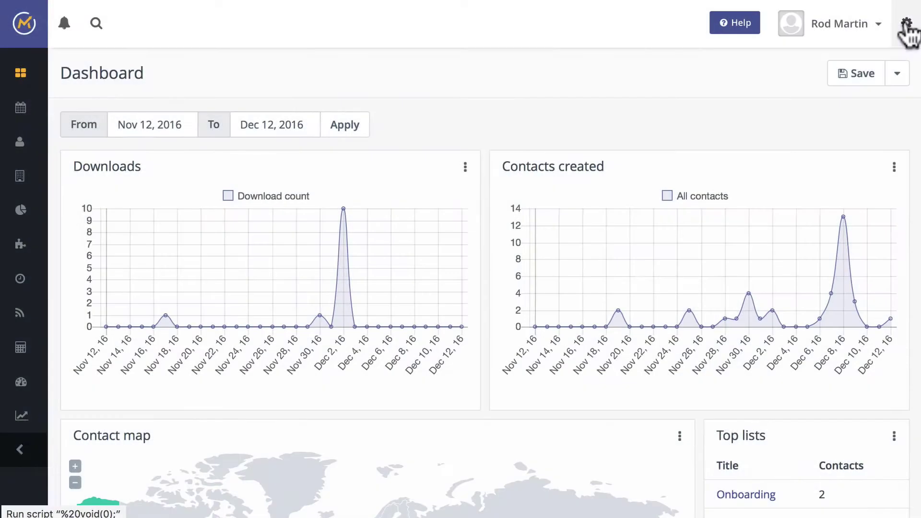
# Publish Mautic's Hubspot plugin and paste the copied API key into its settings.
pyautogui.click(903, 25)
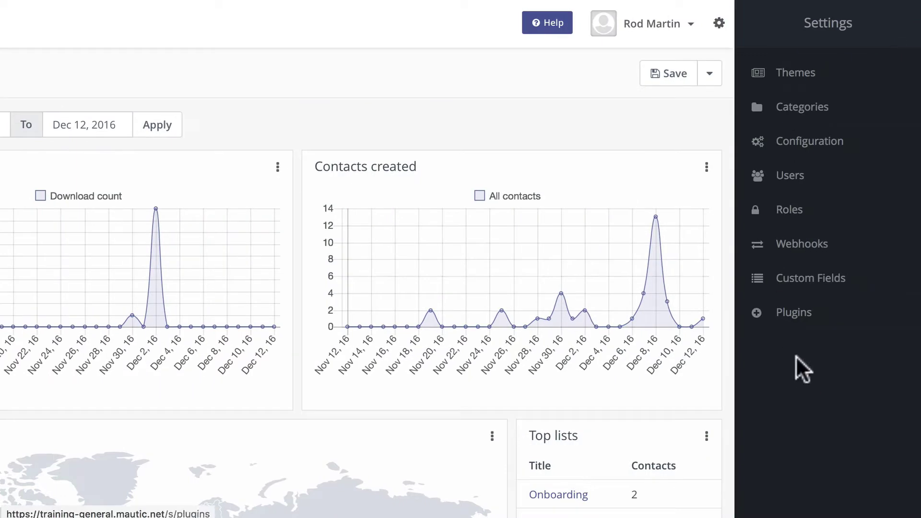
pyautogui.click(797, 312)
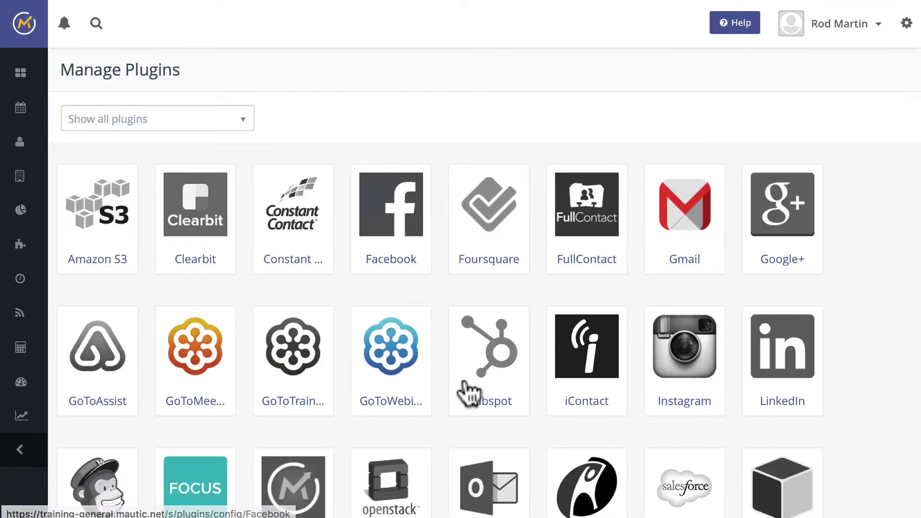
pyautogui.click(494, 354)
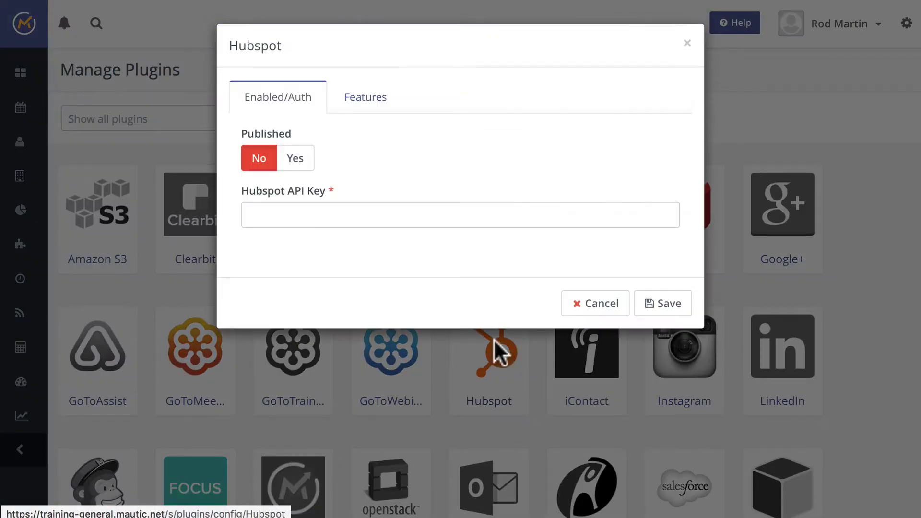
pyautogui.click(292, 161)
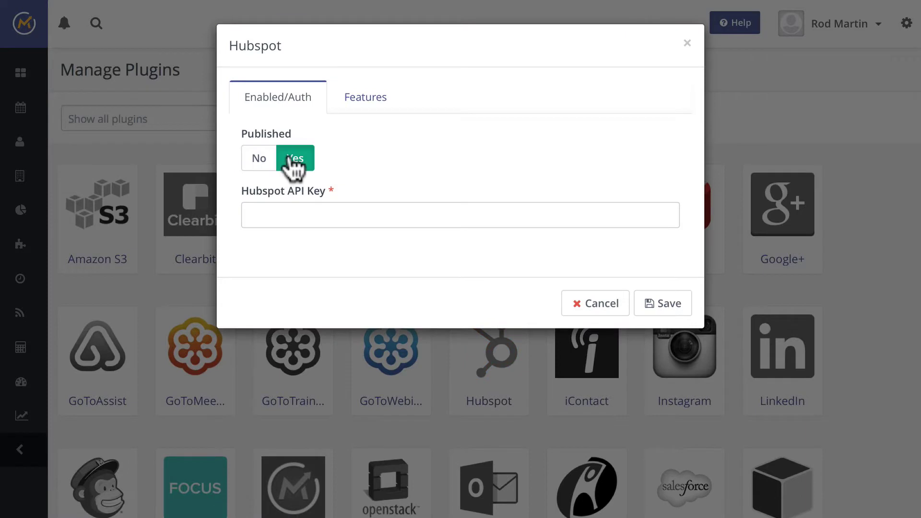
pyautogui.click(300, 216)
pyautogui.hotkey('ctrl', 'v')
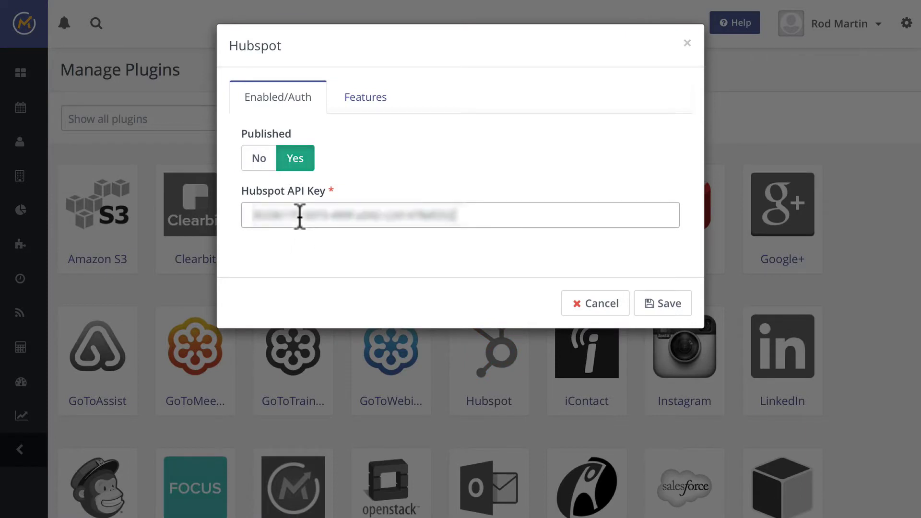
# Enable pulling HubSpot contacts and companies on the Features tab, then save the plugin.
pyautogui.click(363, 98)
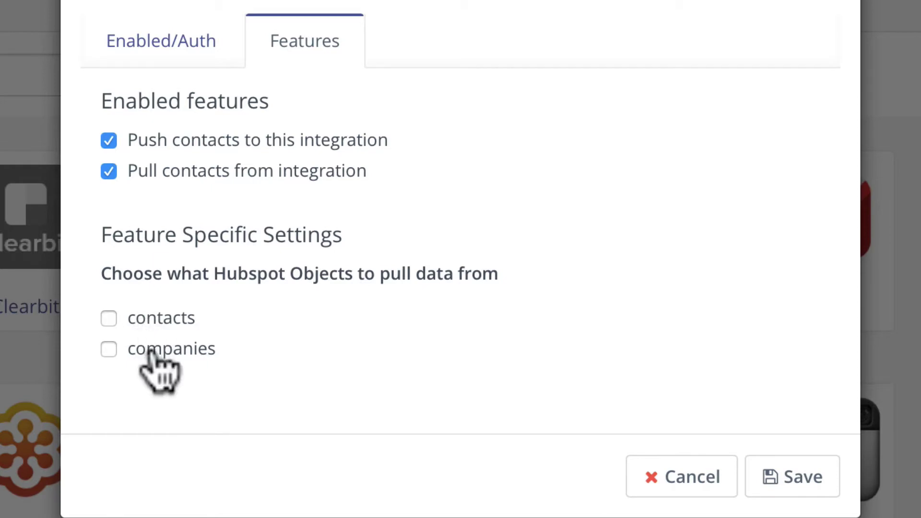
pyautogui.click(109, 318)
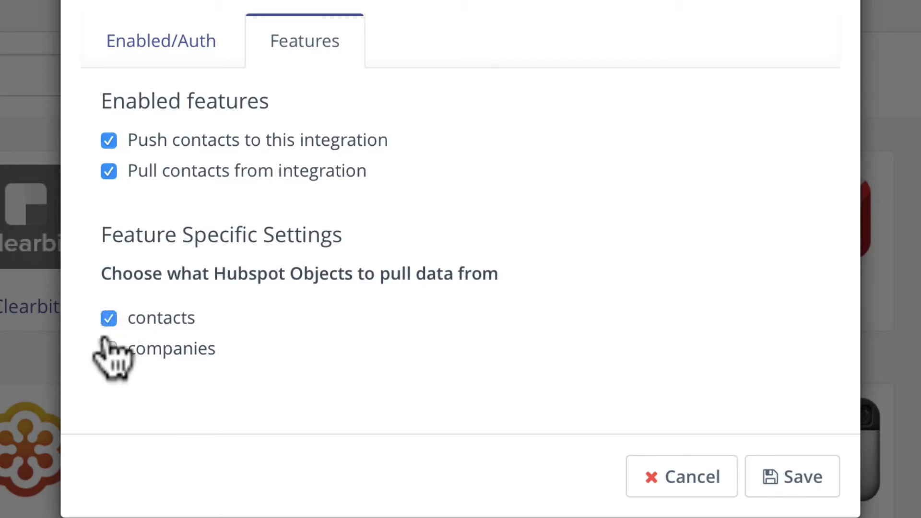
pyautogui.click(109, 350)
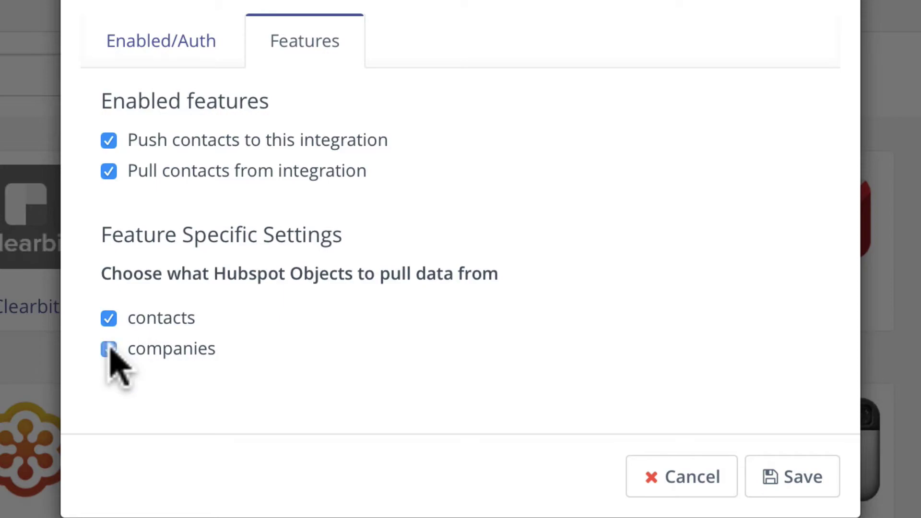
pyautogui.click(787, 482)
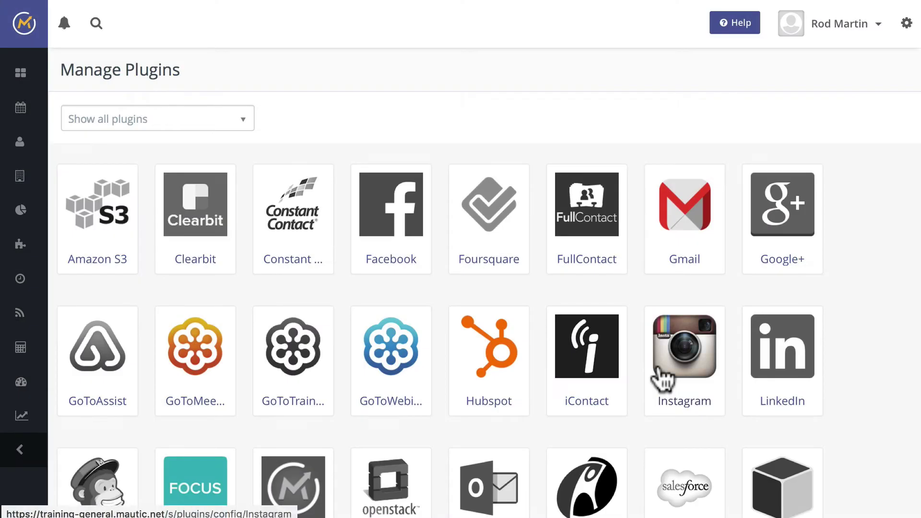
# Reopen the Hubspot plugin and review the Contact Mapping field list down to the bottom.
pyautogui.click(497, 354)
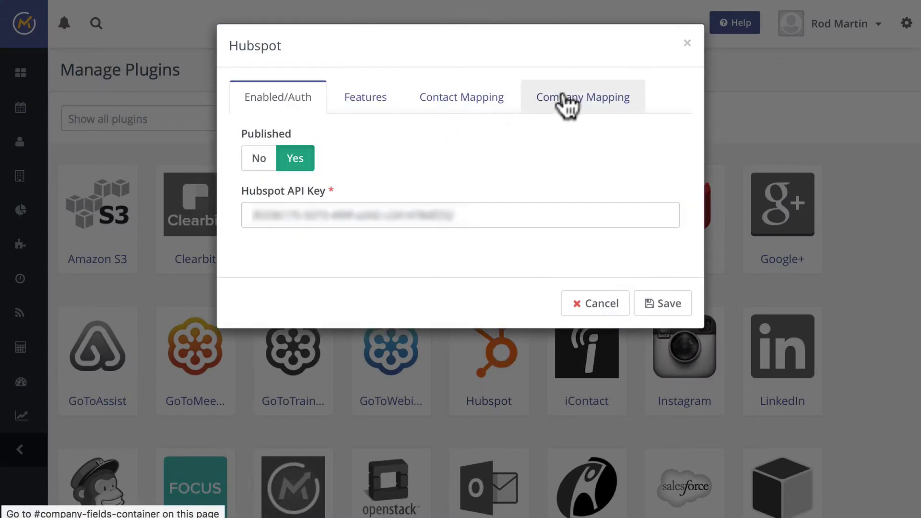
pyautogui.click(460, 96)
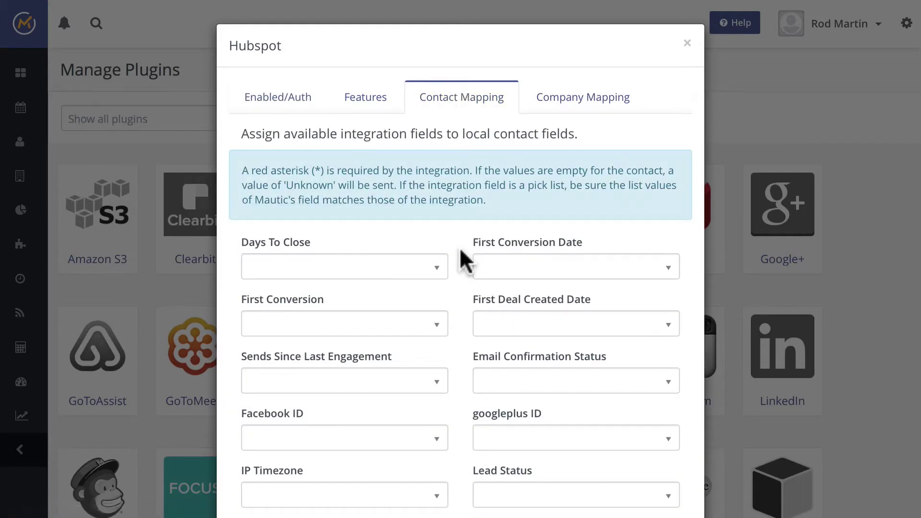
pyautogui.scroll(-6, 460, 249)
pyautogui.scroll(-6, 460, 249)
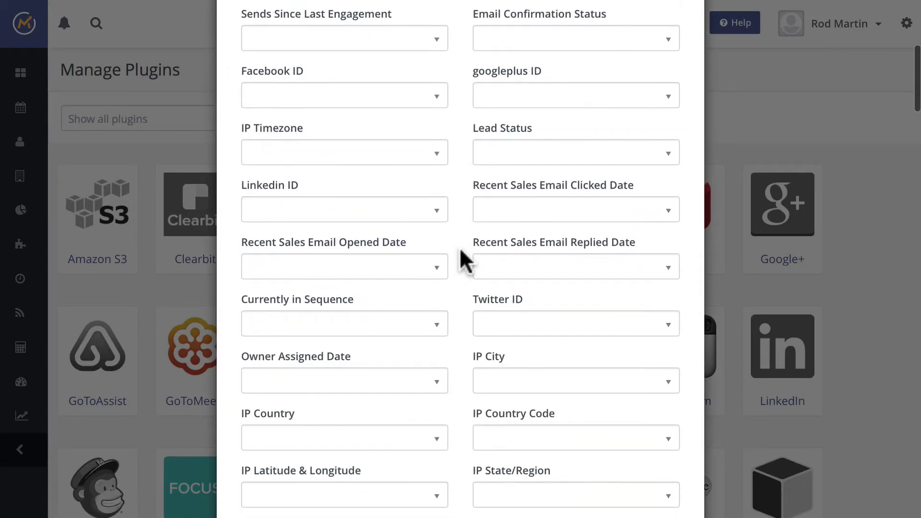
pyautogui.scroll(-10, 460, 249)
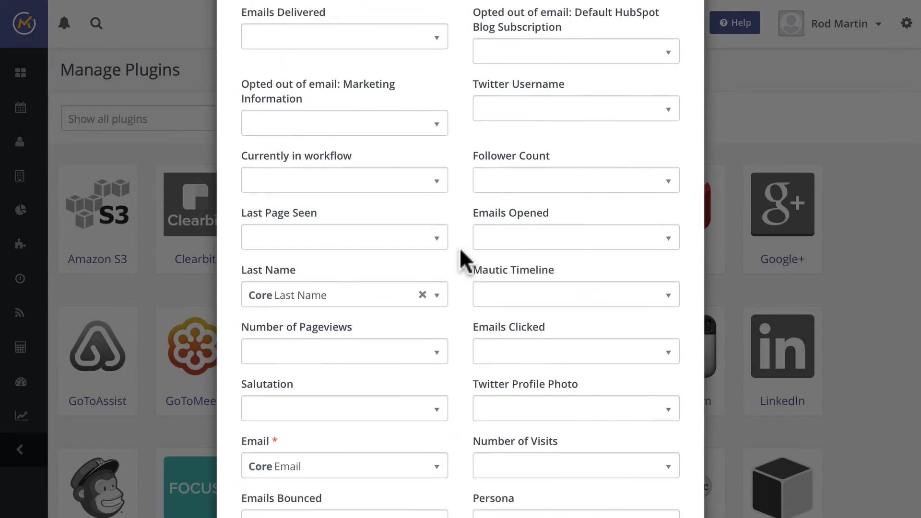
pyautogui.scroll(-6, 460, 250)
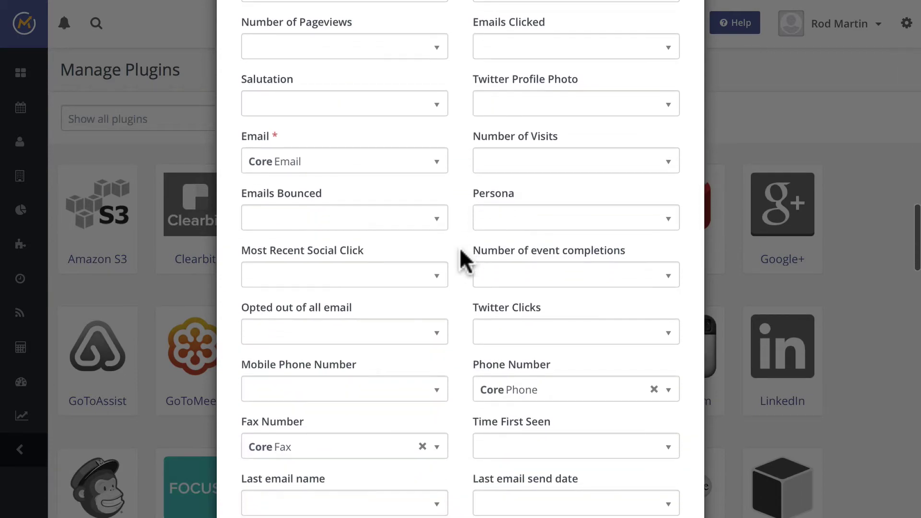
pyautogui.scroll(-6, 461, 249)
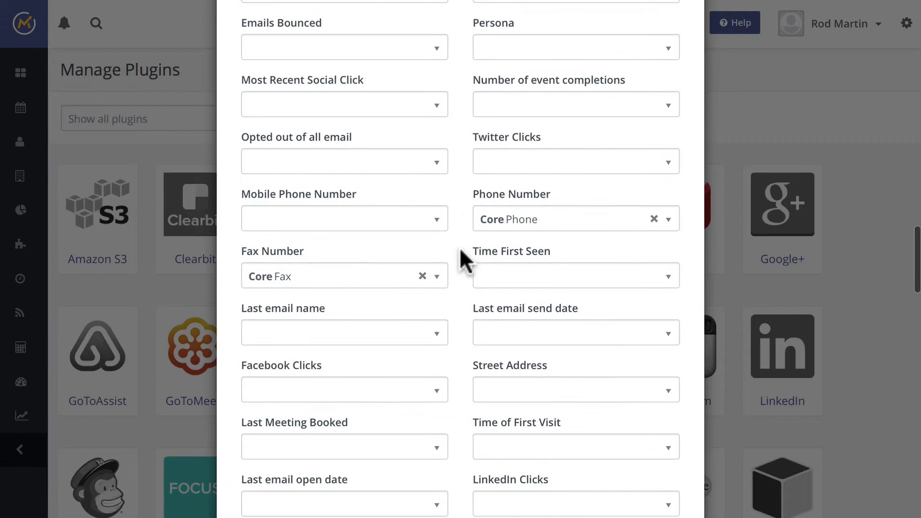
pyautogui.scroll(-6, 460, 249)
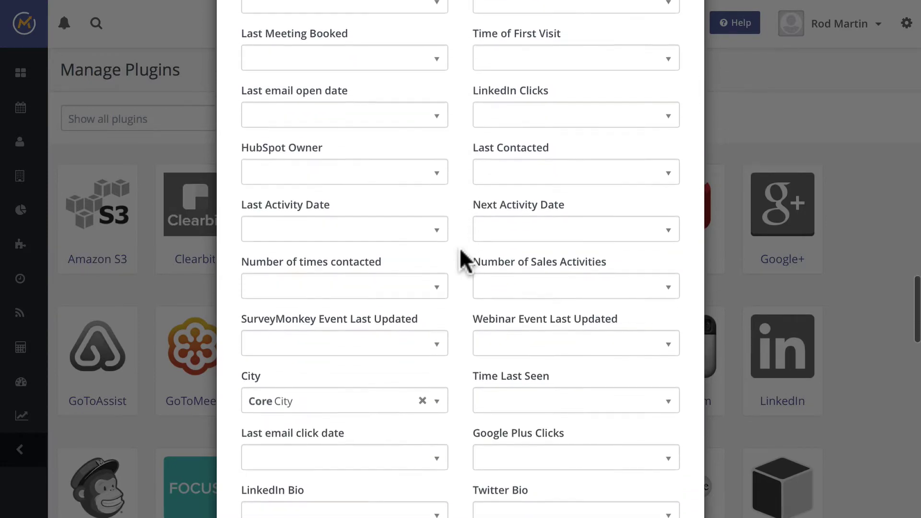
pyautogui.scroll(-6, 459, 248)
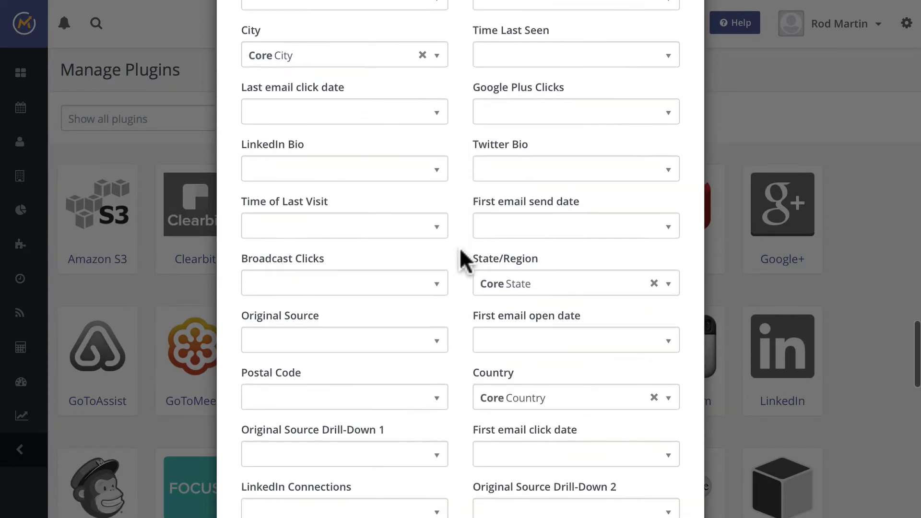
# Return to the top of the mappings and open the Days To Close field dropdown.
pyautogui.scroll(12, 459, 248)
pyautogui.scroll(15, 460, 248)
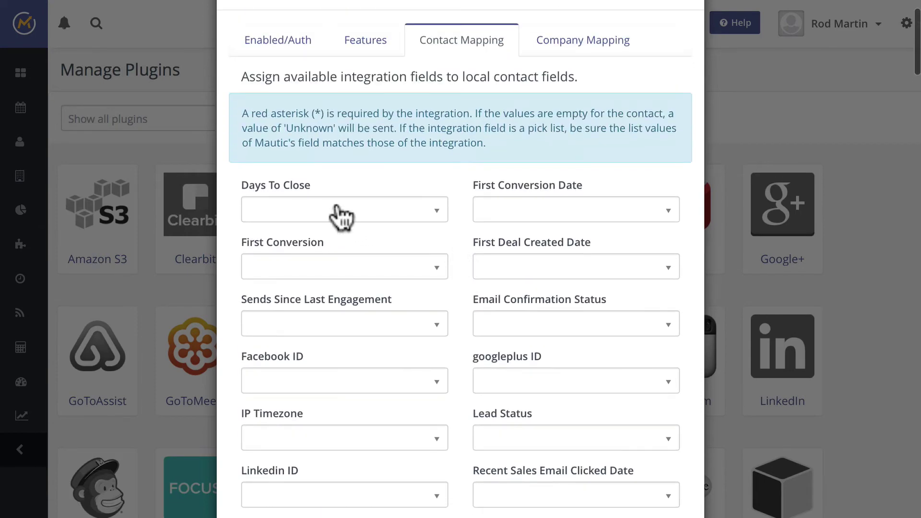
pyautogui.click(340, 213)
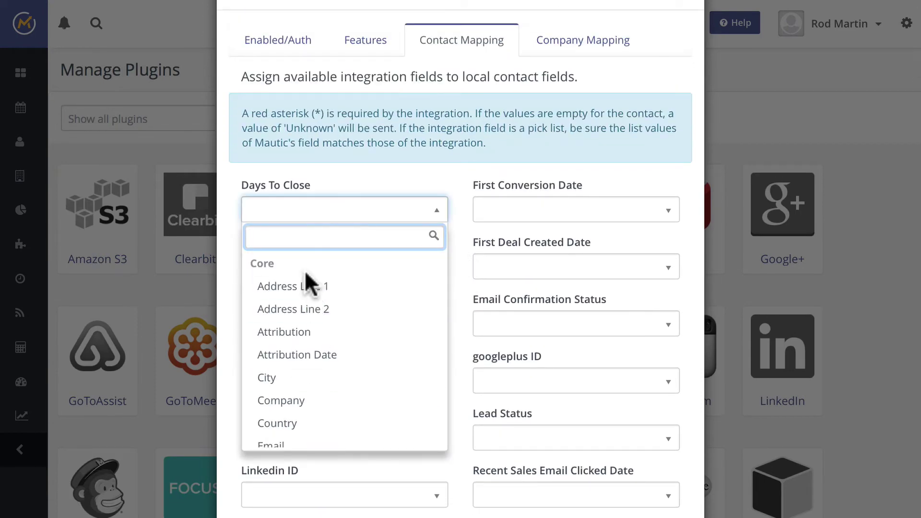
pyautogui.scroll(2, 499, 165)
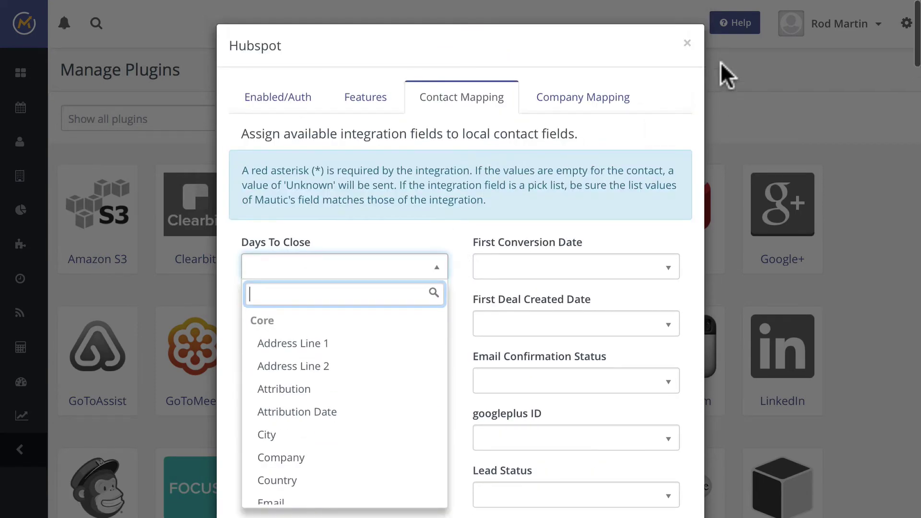
pyautogui.click(687, 40)
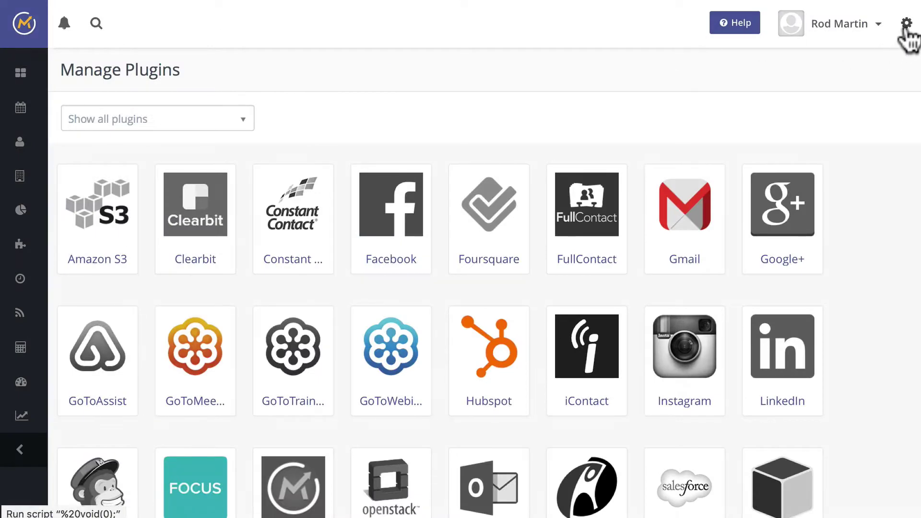
pyautogui.click(906, 24)
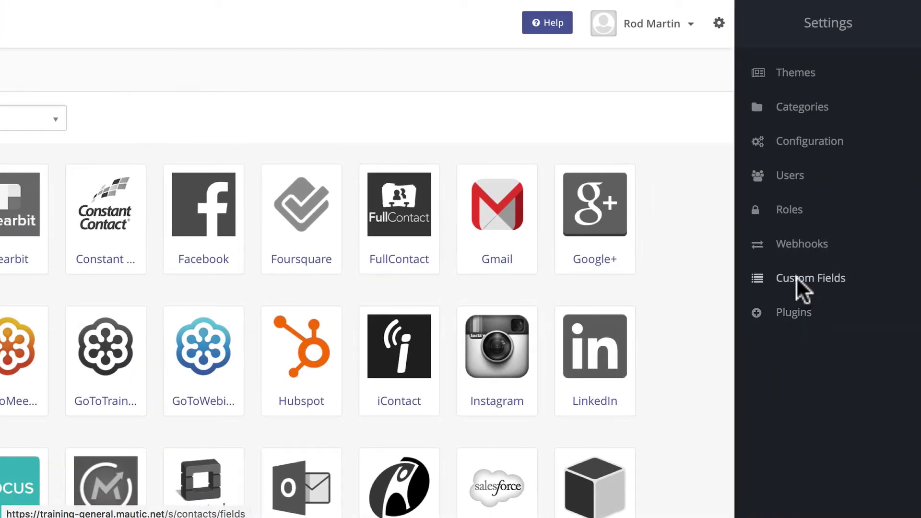
pyautogui.click(797, 280)
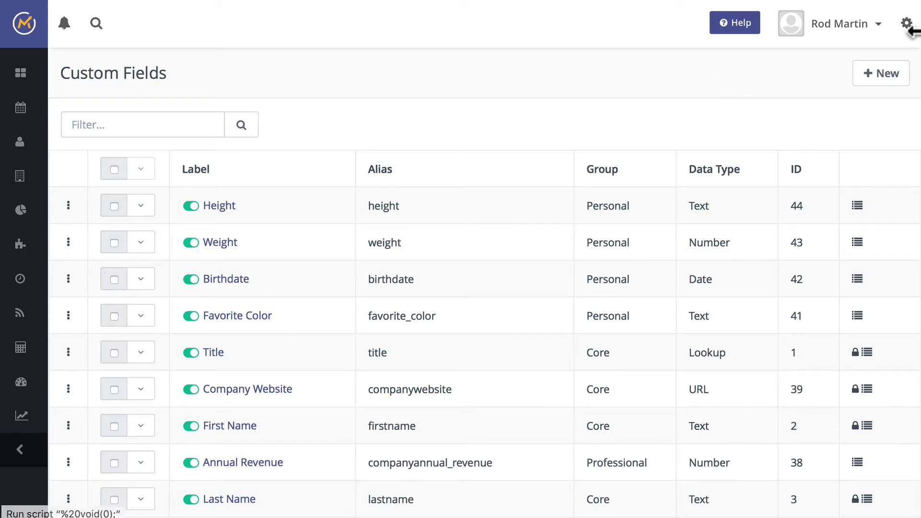
pyautogui.click(904, 24)
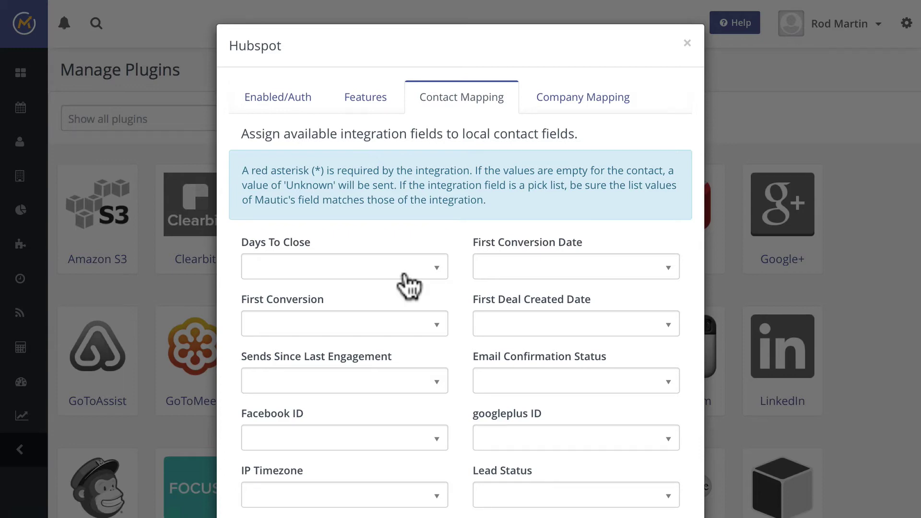
pyautogui.click(595, 98)
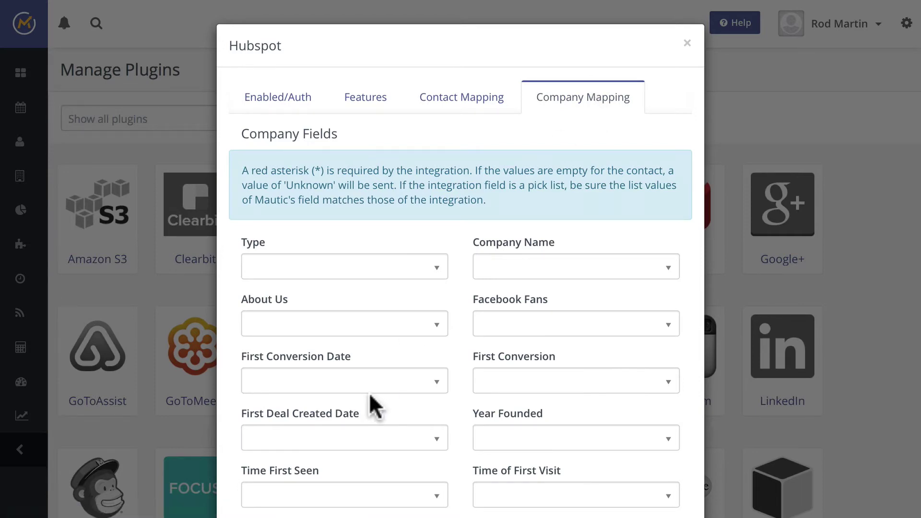
pyautogui.scroll(-6, 370, 397)
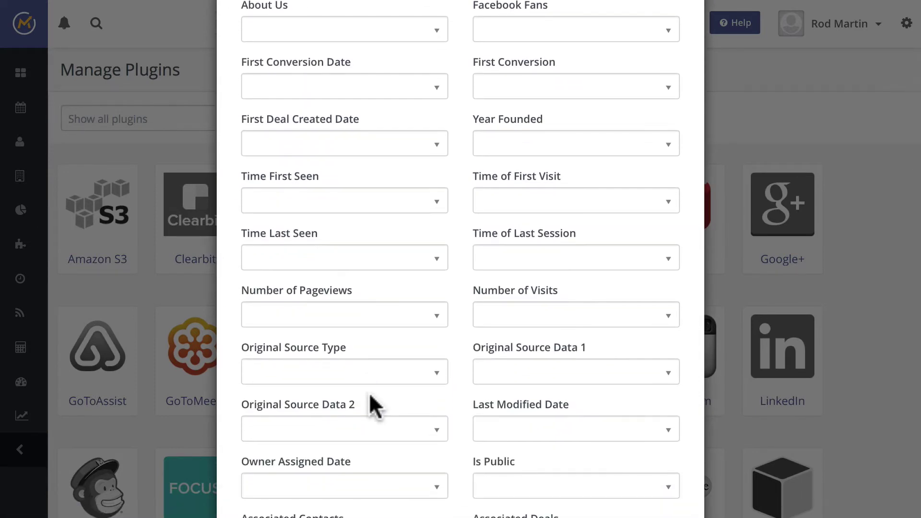
pyautogui.scroll(6, 370, 392)
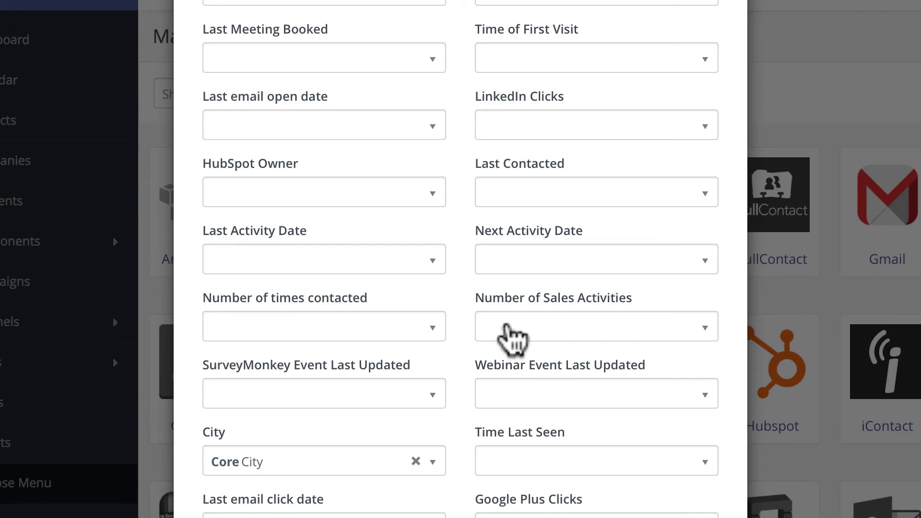
pyautogui.scroll(-2, 508, 341)
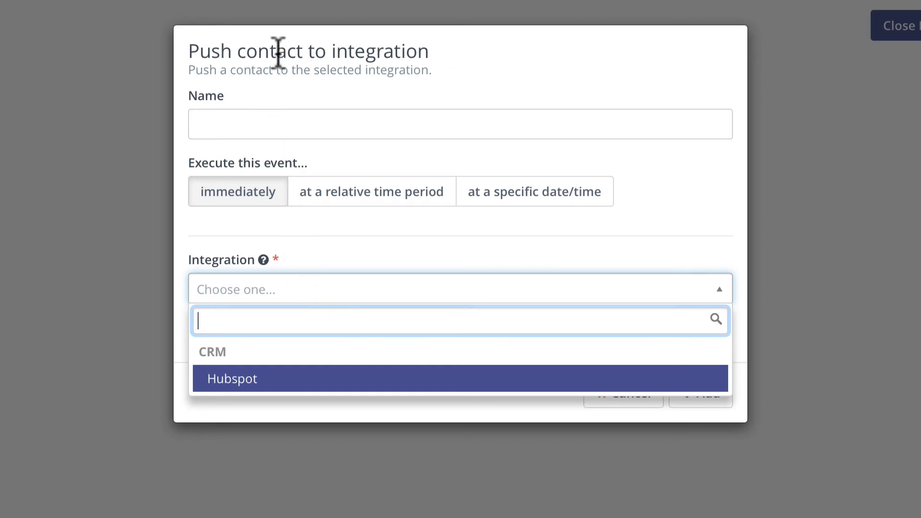
# Choose Hubspot under CRM as the integration for the Push contact action.
pyautogui.click(241, 382)
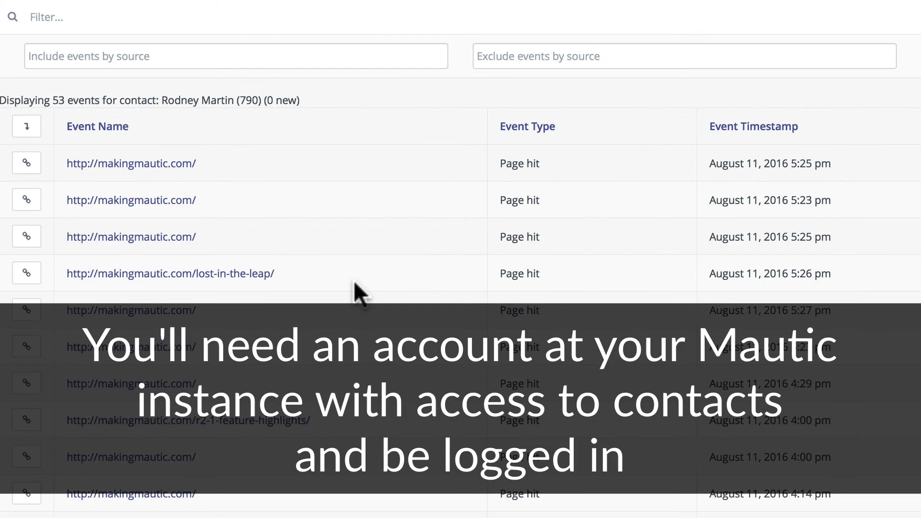
# Scroll through the HubSpot contact's 53-event timeline of page hits, emails and campaign actions.
pyautogui.scroll(-5, 355, 287)
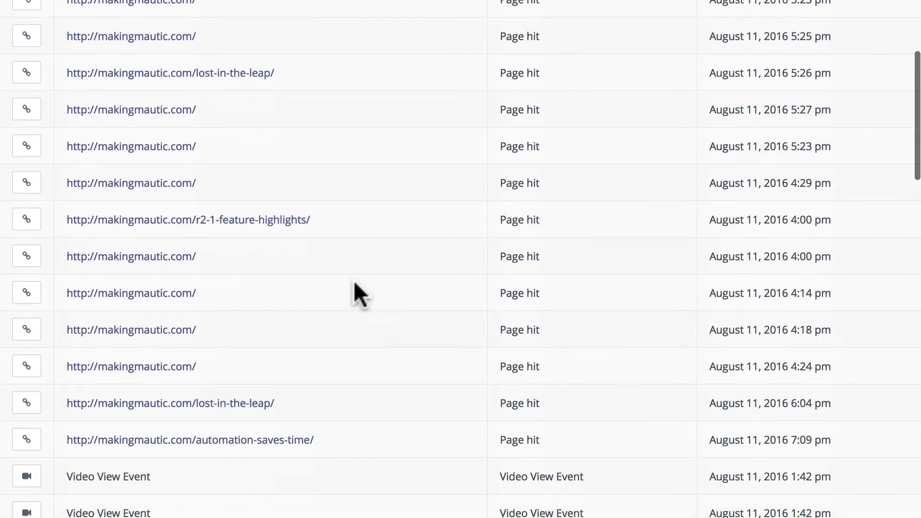
pyautogui.scroll(-9, 354, 284)
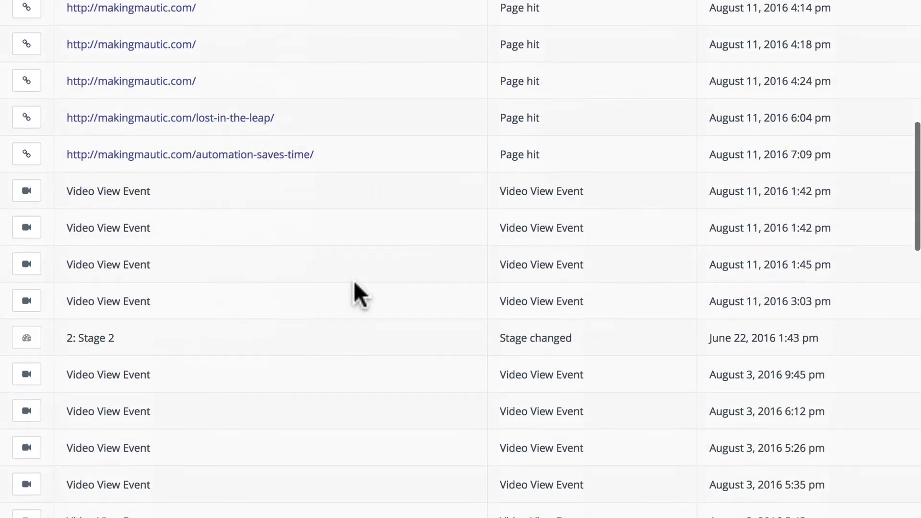
pyautogui.scroll(-6, 354, 283)
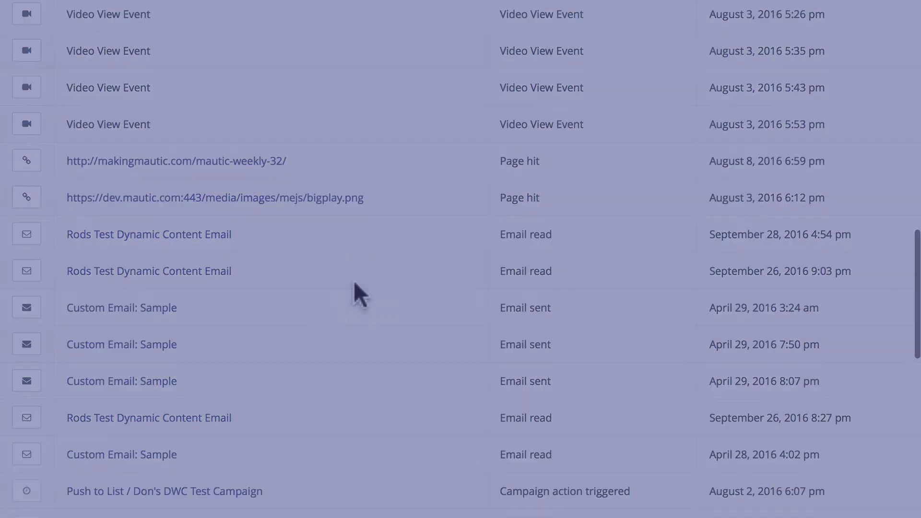